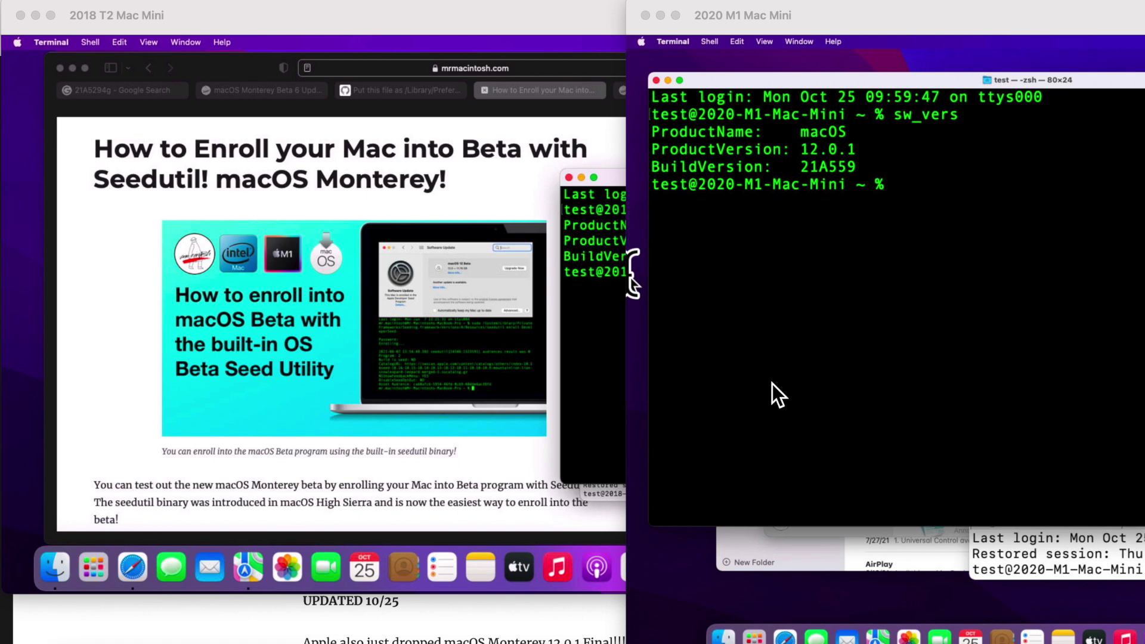
Step: Enlarge the 2018 T2 Mac mini's shared screen and highlight its beta build 21A5552a in Terminal
double_click(505, 22)
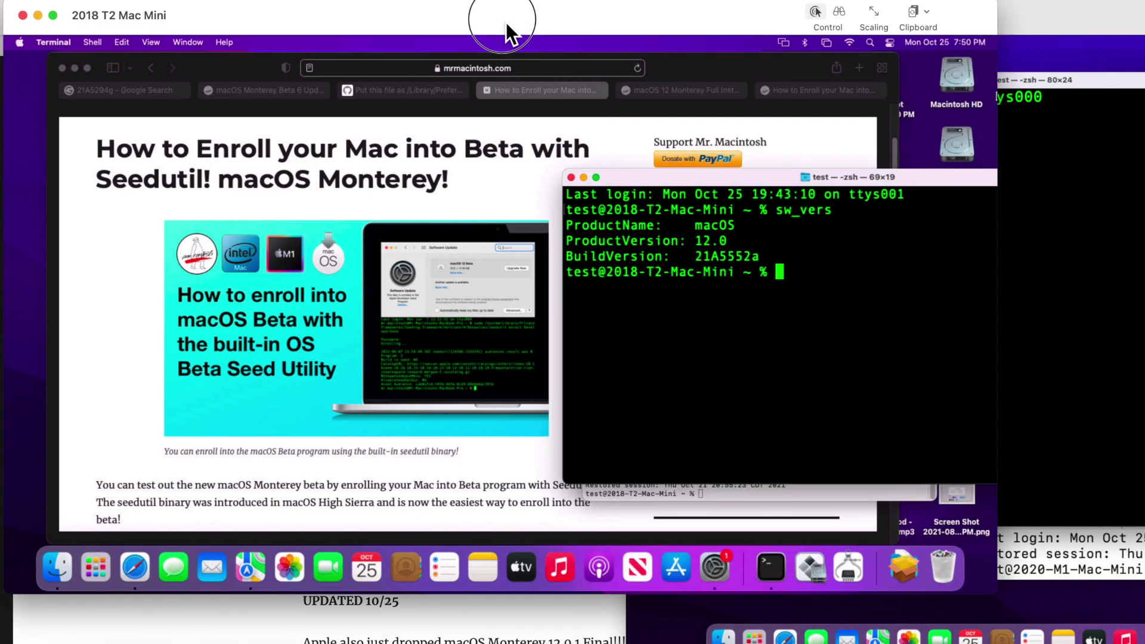
mouse_move(505, 22)
left_mouse_down()
mouse_move(562, 34)
mouse_move(492, 30)
mouse_move(512, 32)
left_mouse_up()
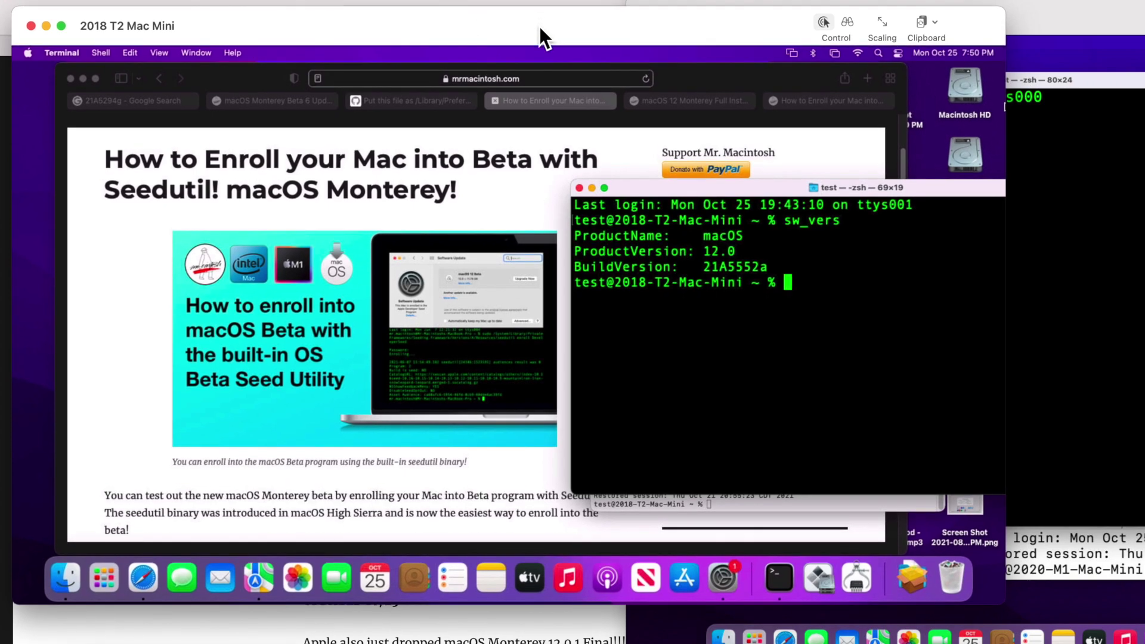
left_click_drag(703, 266, 777, 263)
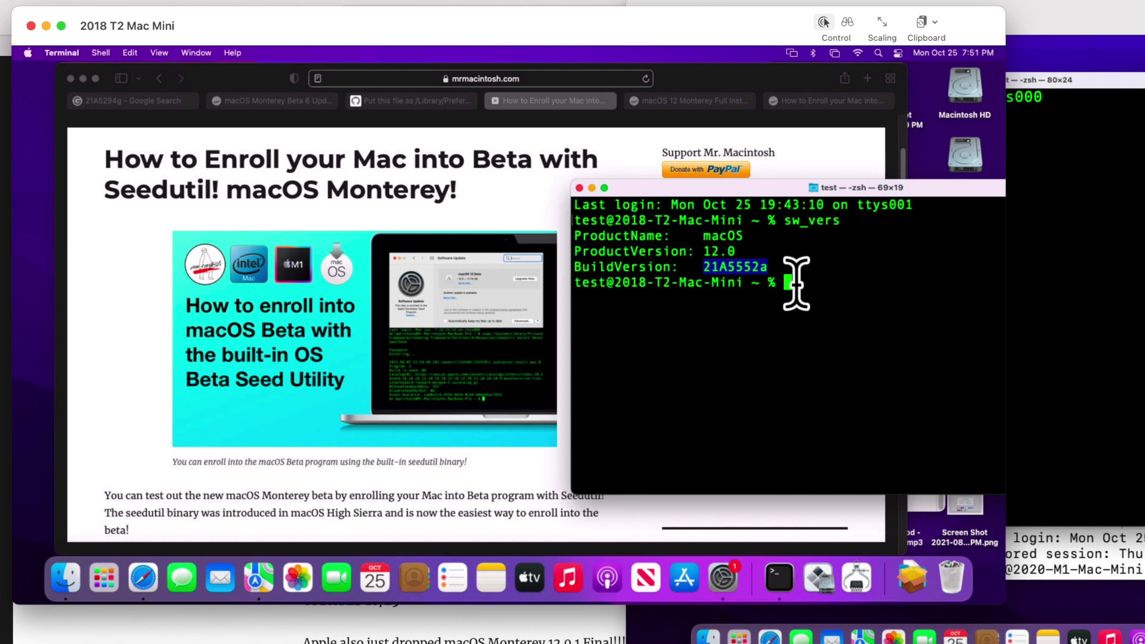
Step: Restore default Software Update settings to end beta enrollment, authorising with the admin password
left_click(720, 590)
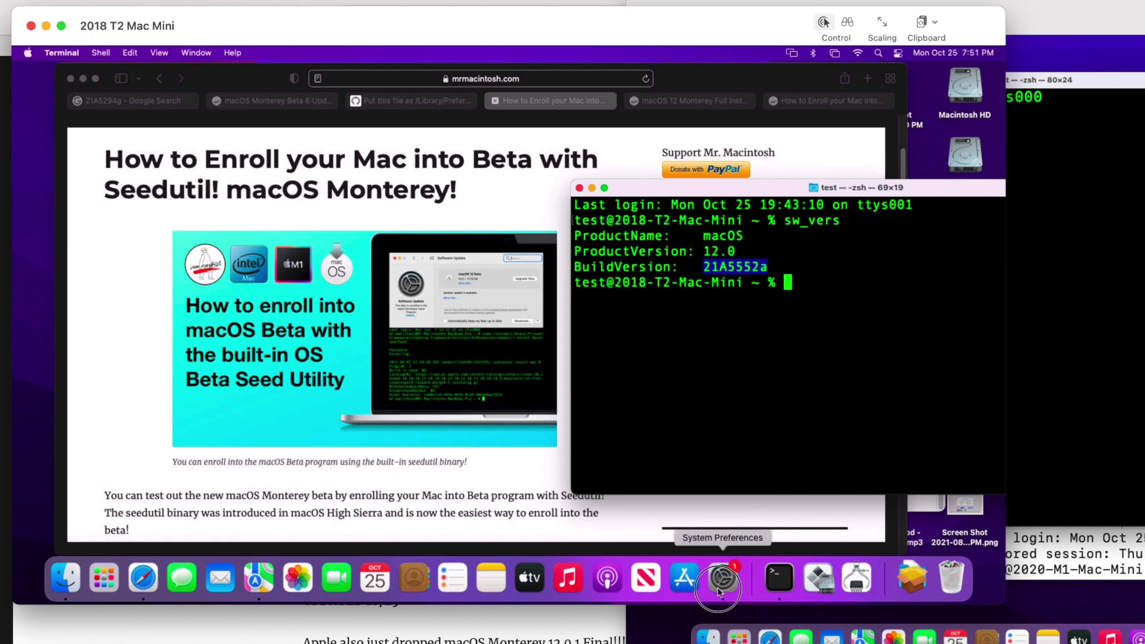
left_click_drag(439, 126, 566, 220)
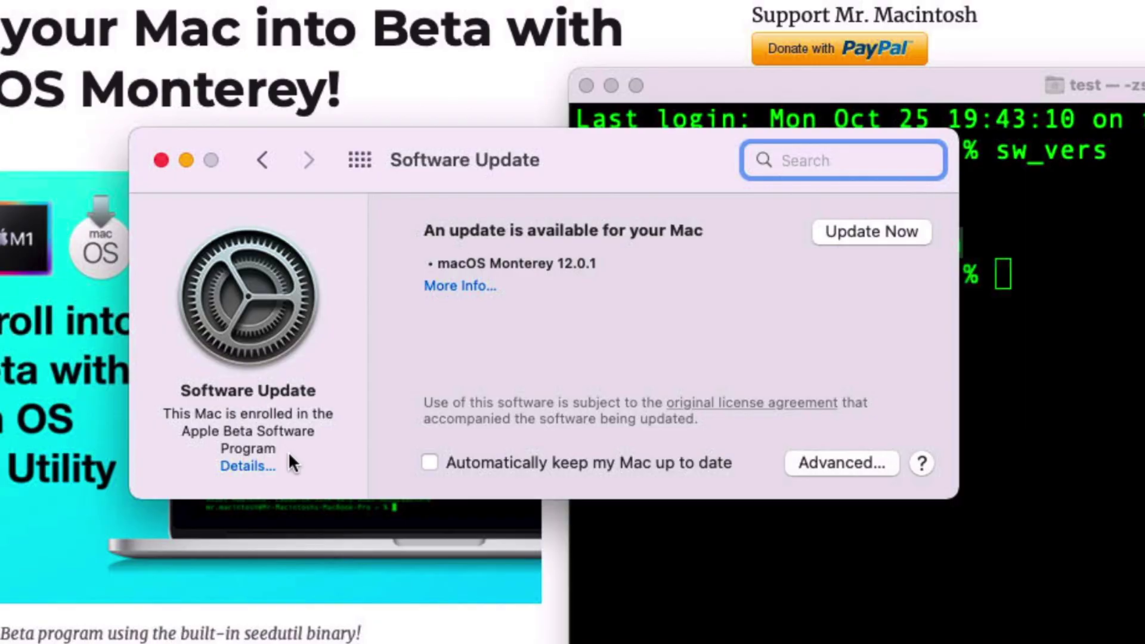
left_click(498, 335)
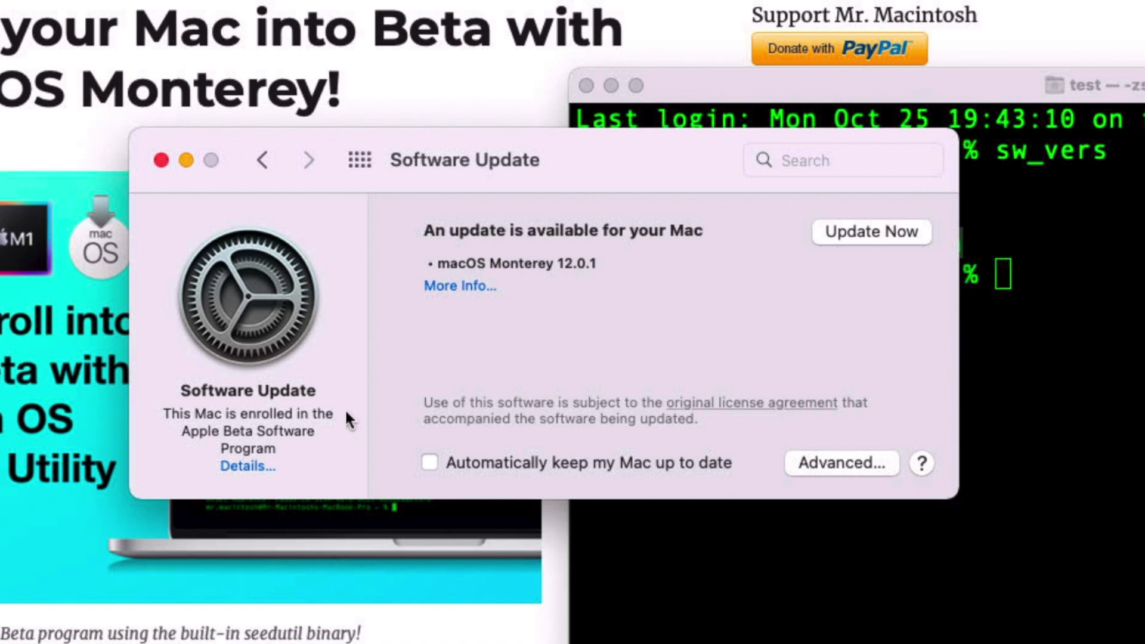
left_click(248, 470)
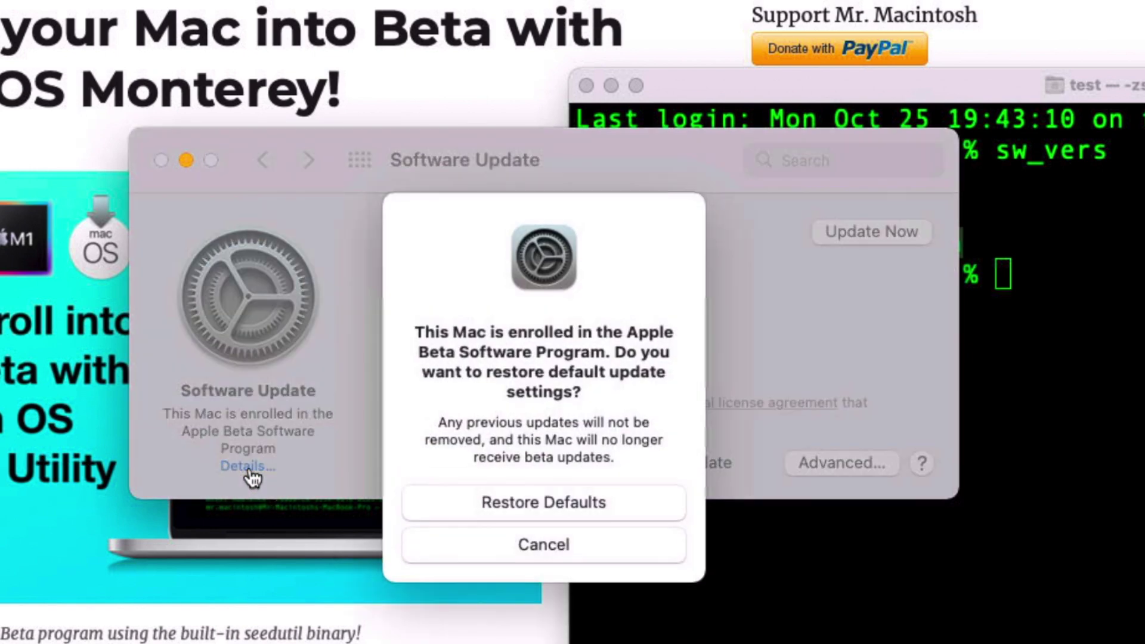
left_click(613, 508)
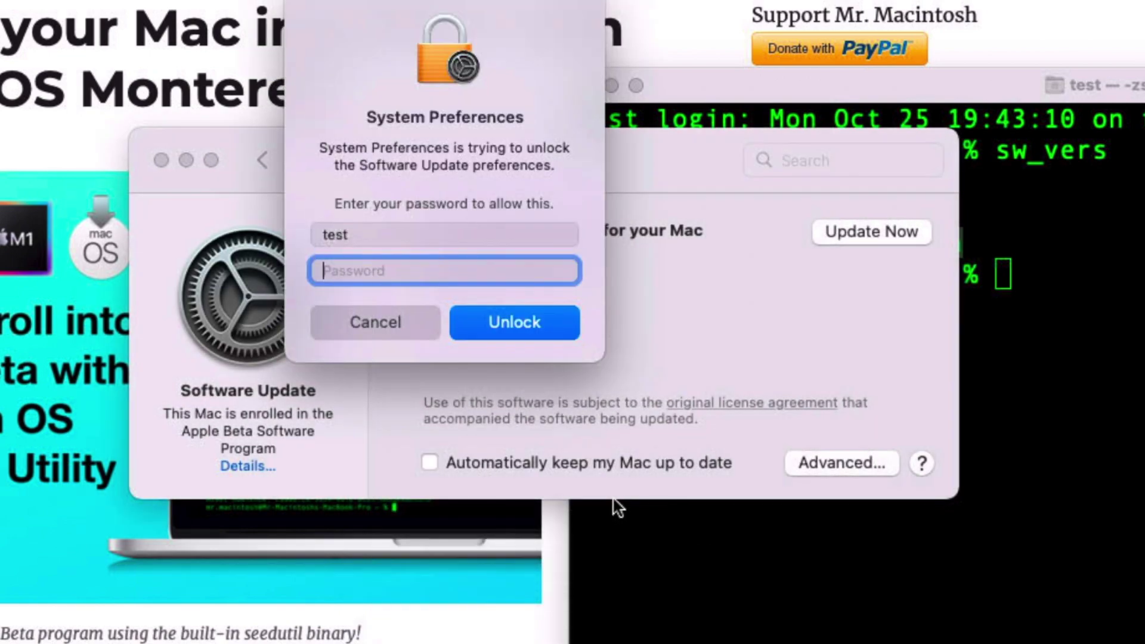
type("test")
key("Return")
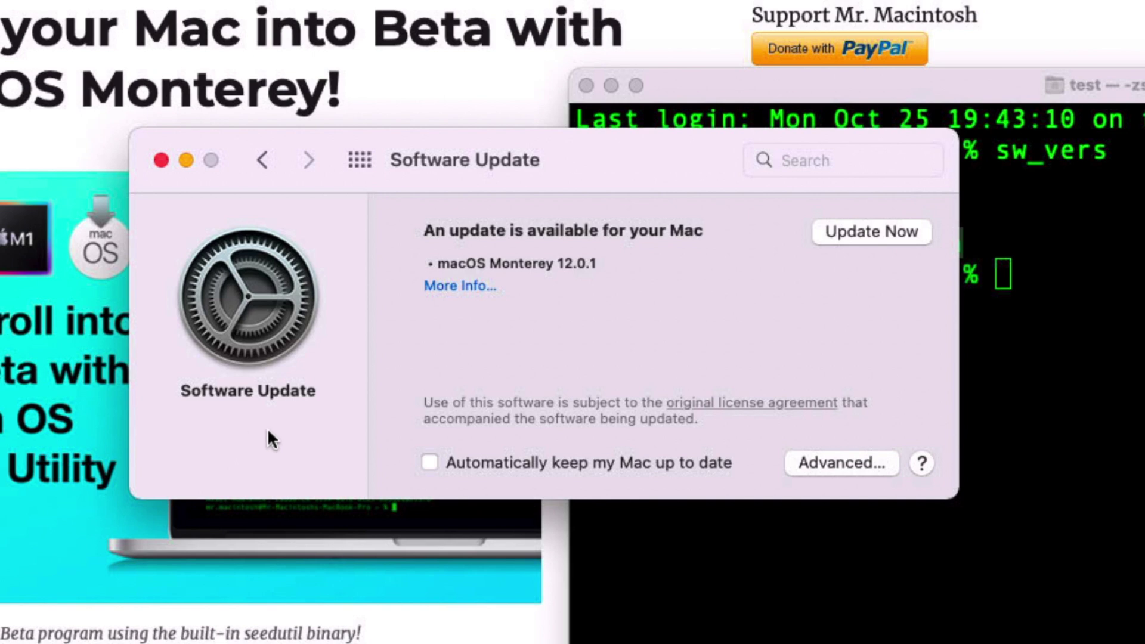
key("cmd+q")
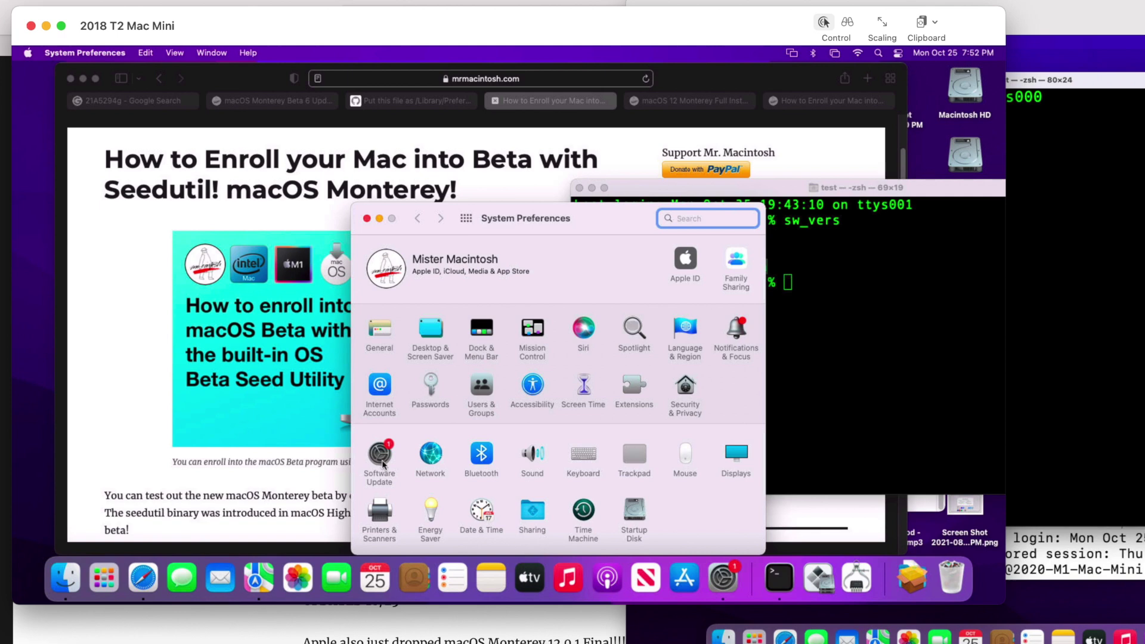
Step: Reopen Software Update and start installing the macOS Monterey 12.0.1 update
left_click(382, 464)
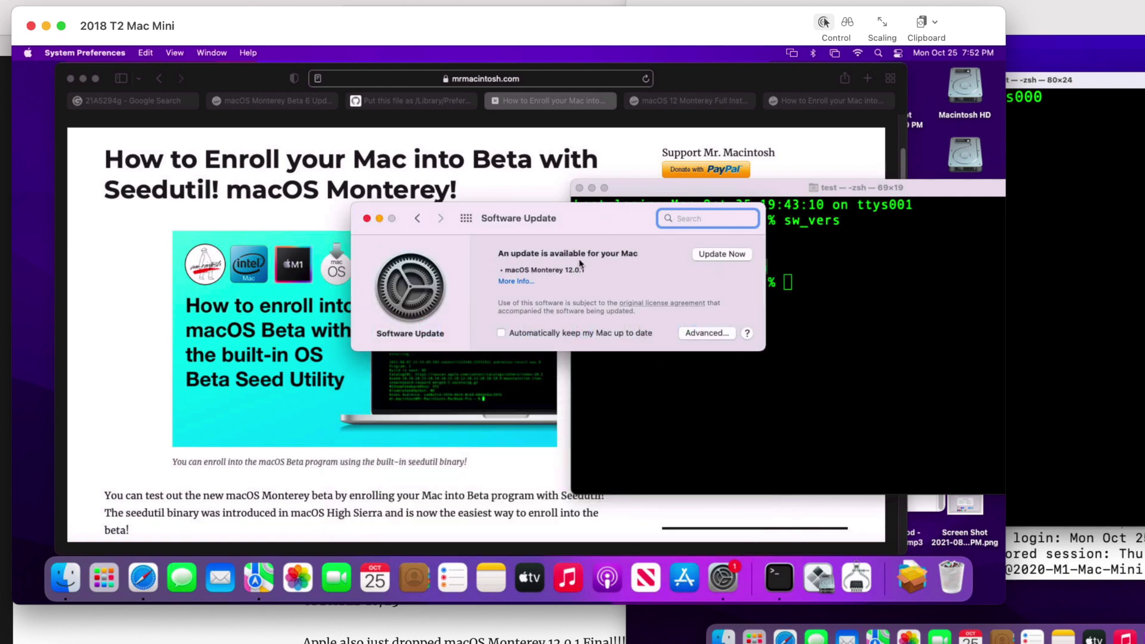
left_click_drag(607, 240, 518, 153)
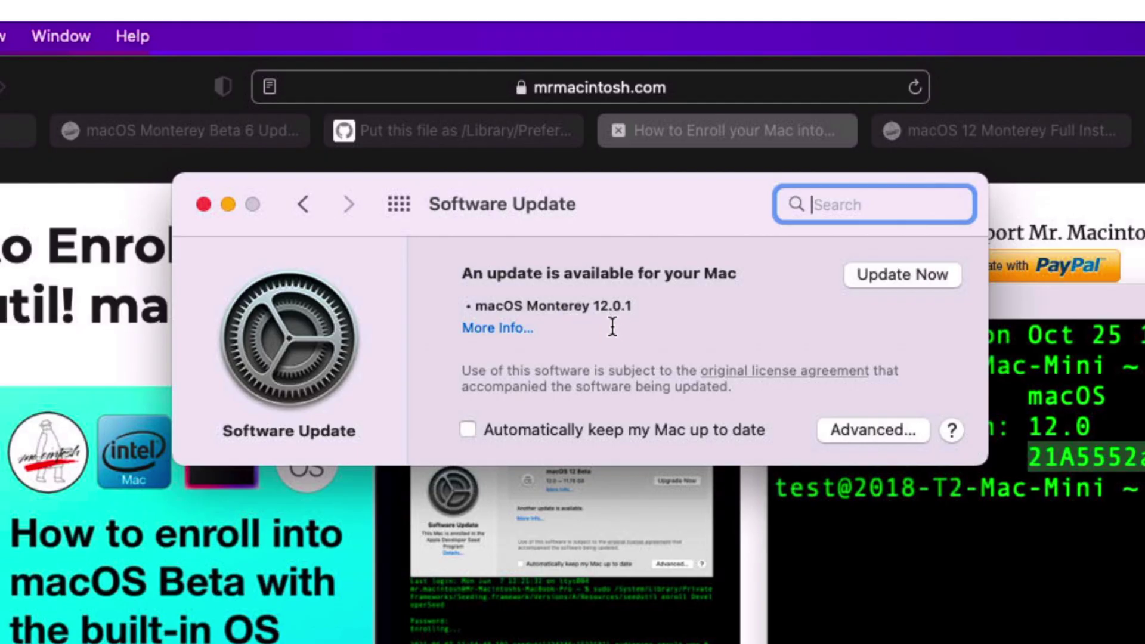
left_click(504, 328)
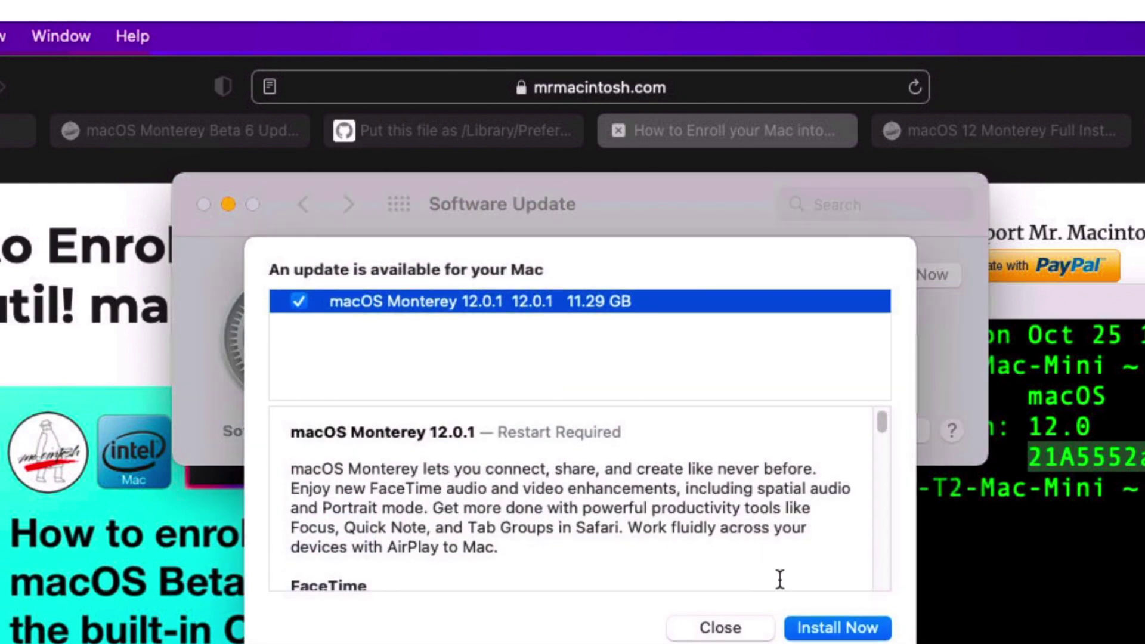
left_click(808, 629)
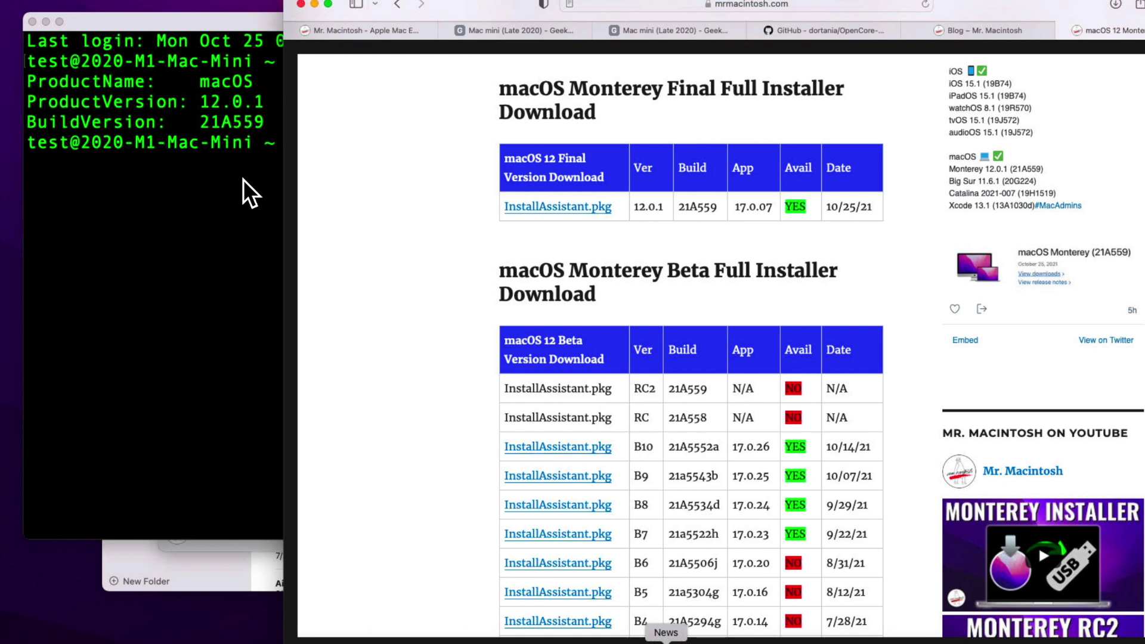
Step: Launch System Preferences on the M1 Mac mini
left_click(957, 642)
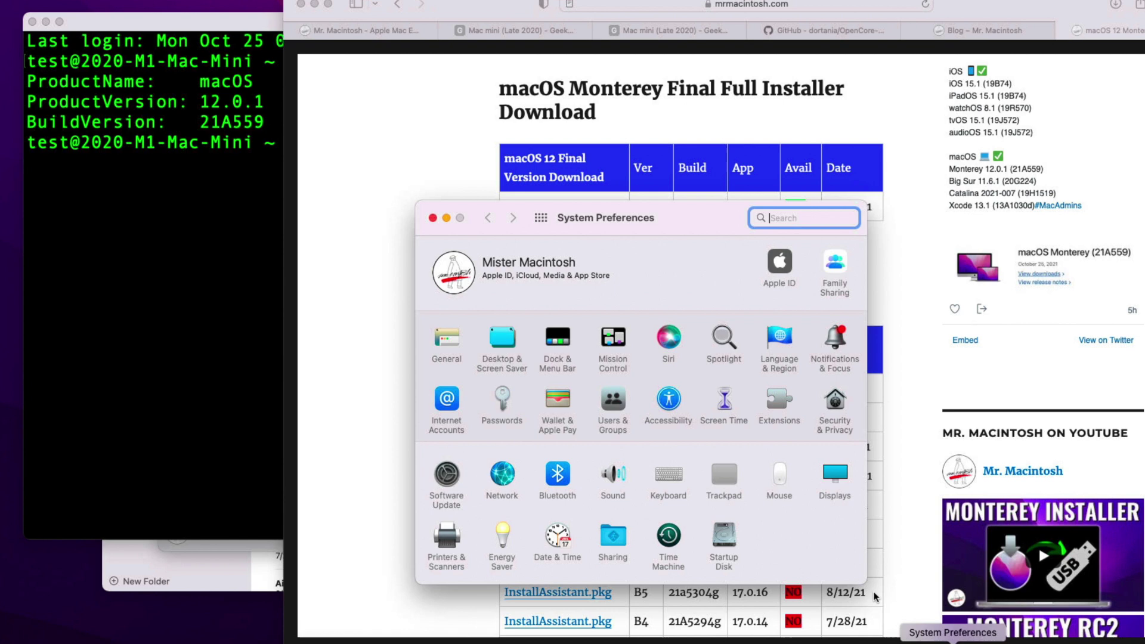
Step: Restore default update settings on the M1 Mac mini to leave the Developer Seed Program, entering the admin password
left_click(448, 501)
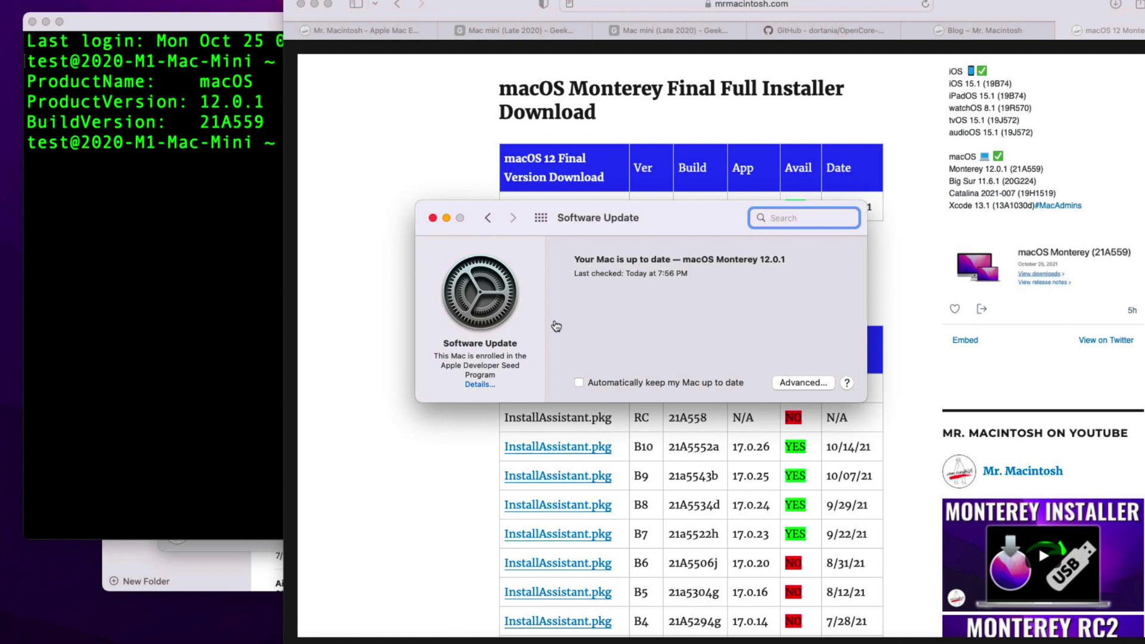
left_click(480, 385)
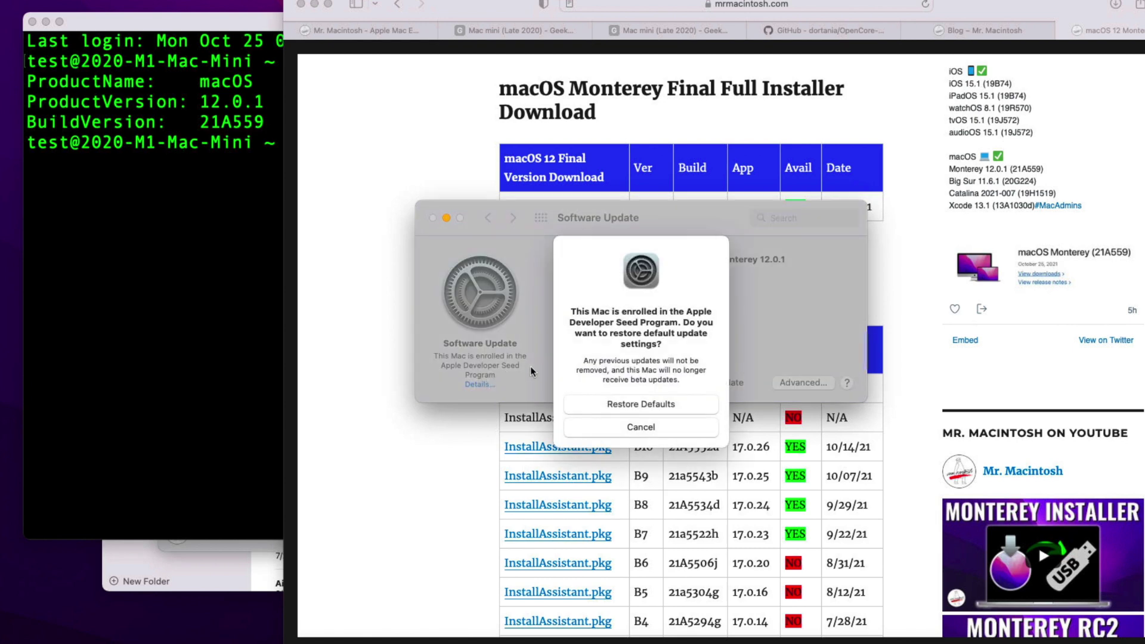
left_click(621, 405)
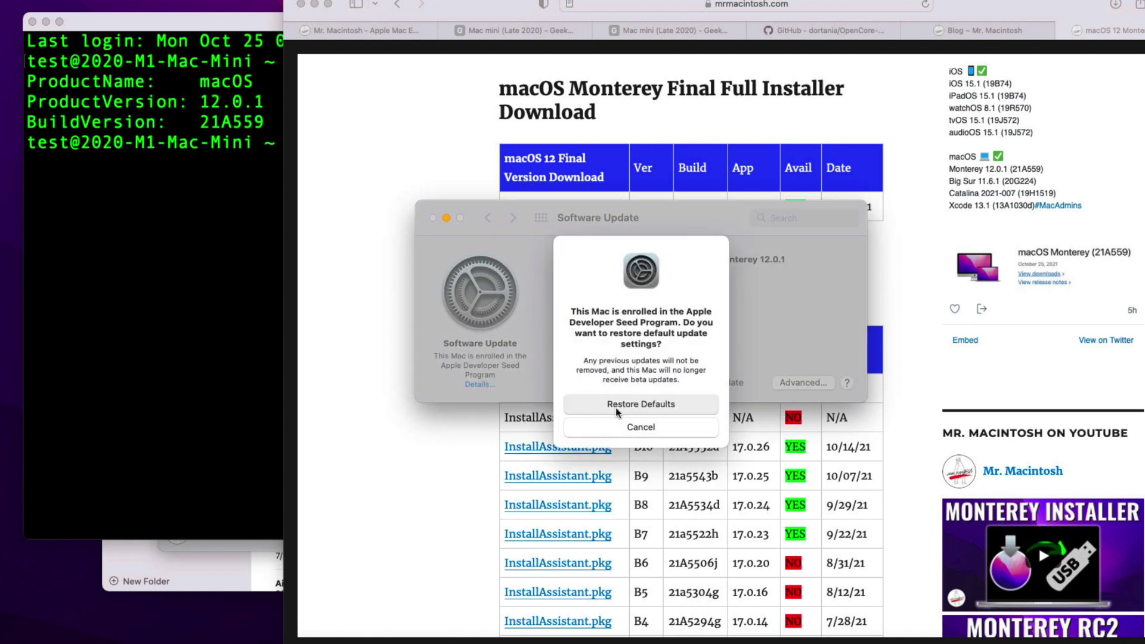
type("tes")
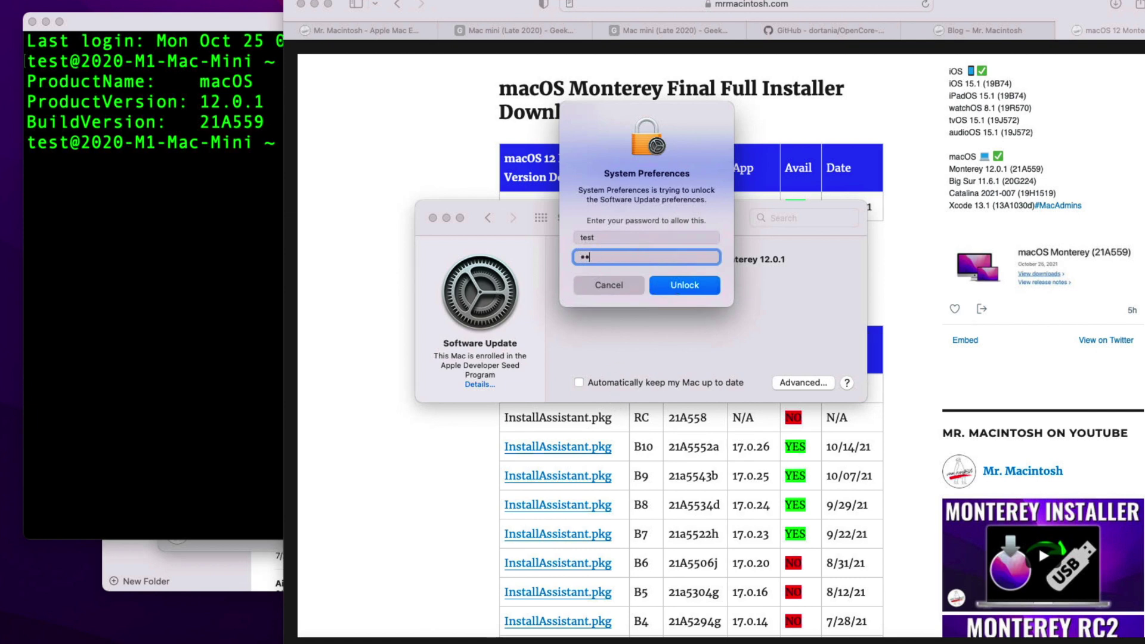
type("t")
key("Return")
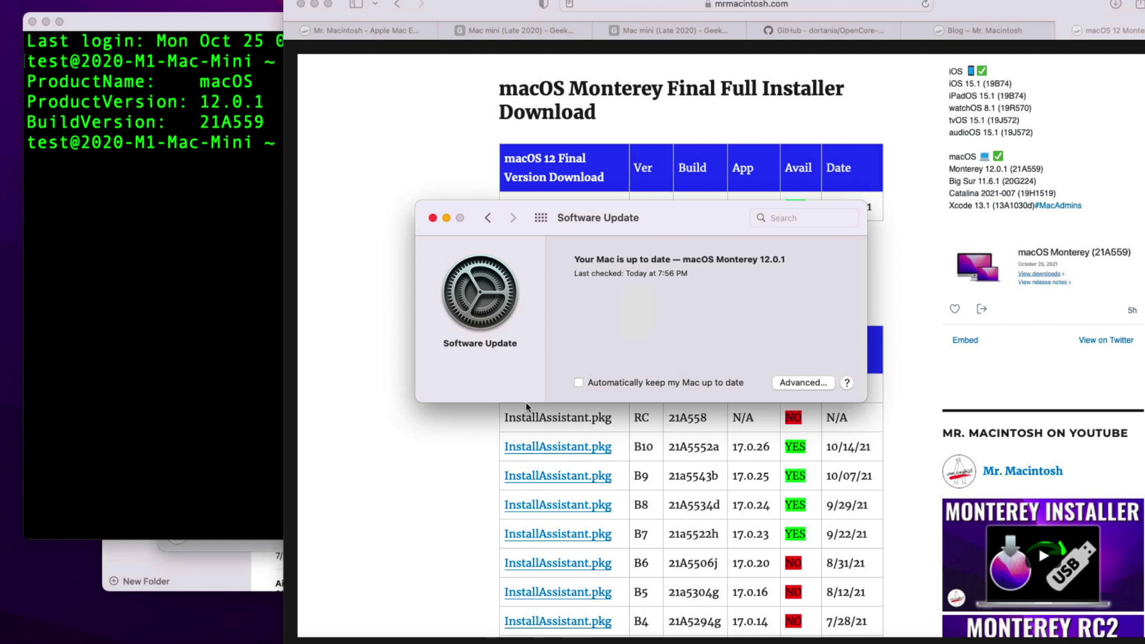
left_click(923, 416)
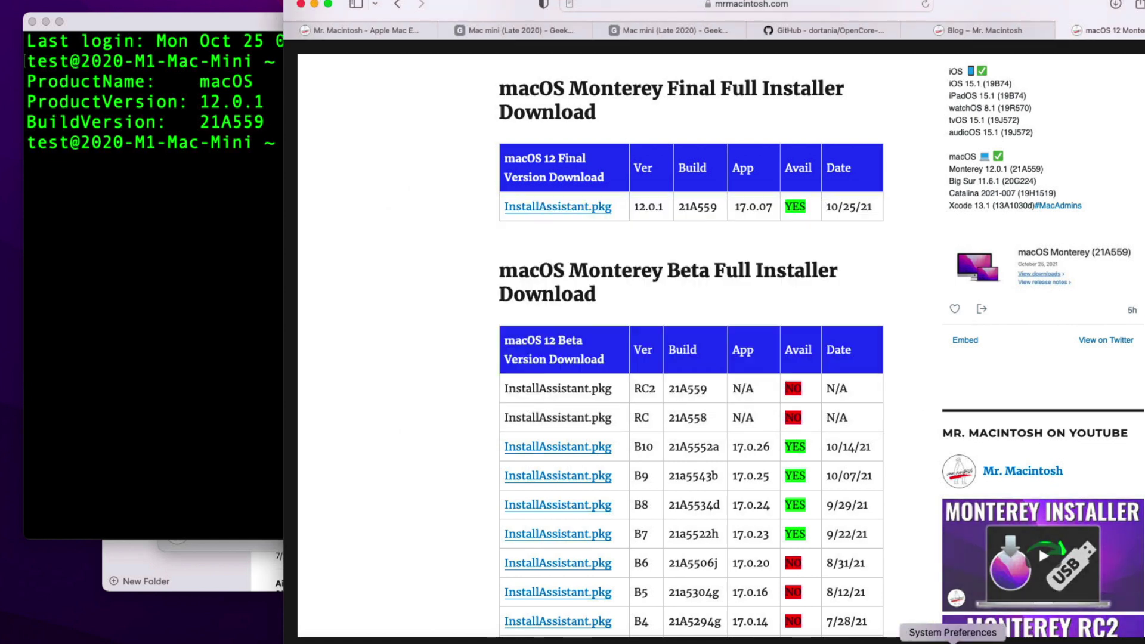
Step: Show Software Update reporting macOS Monterey 12.0.1 up to date, with its window at the left edge
left_click(952, 632)
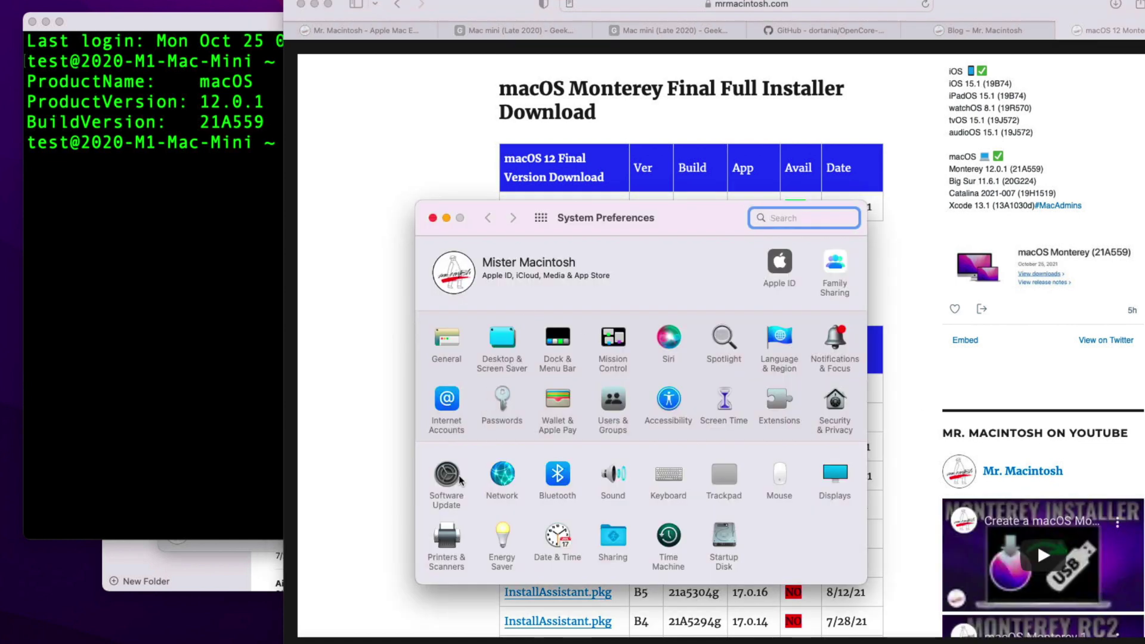
left_click(459, 476)
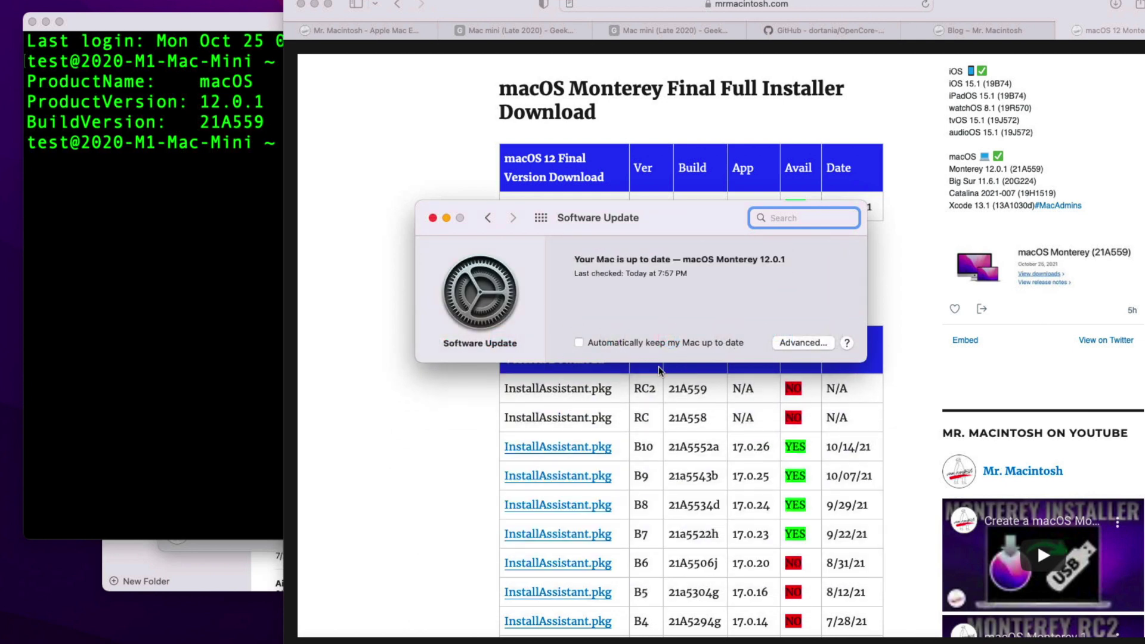
scroll(658, 366, "up", 1)
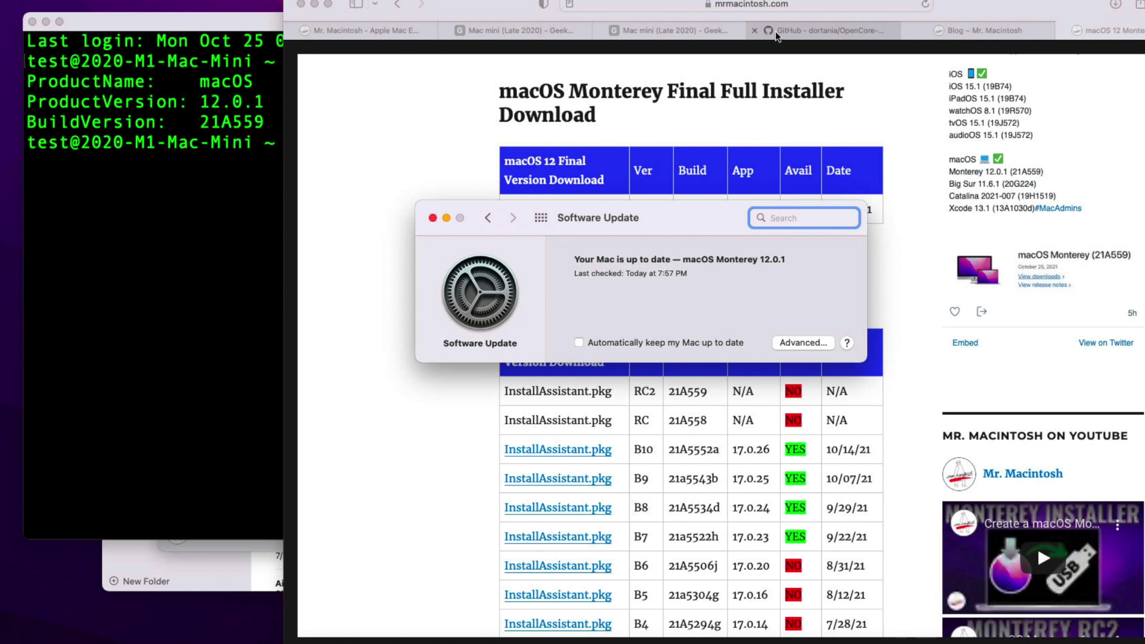
mouse_move(775, 26)
left_mouse_down()
mouse_move(778, 42)
mouse_move(778, 31)
left_mouse_up()
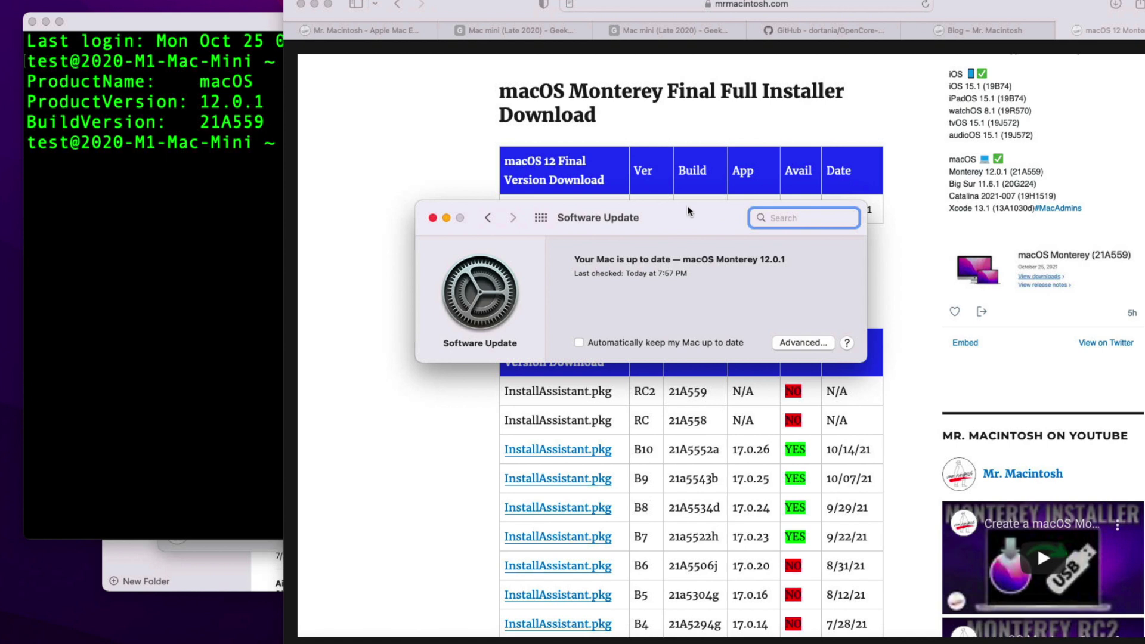
left_click_drag(690, 213, 280, 253)
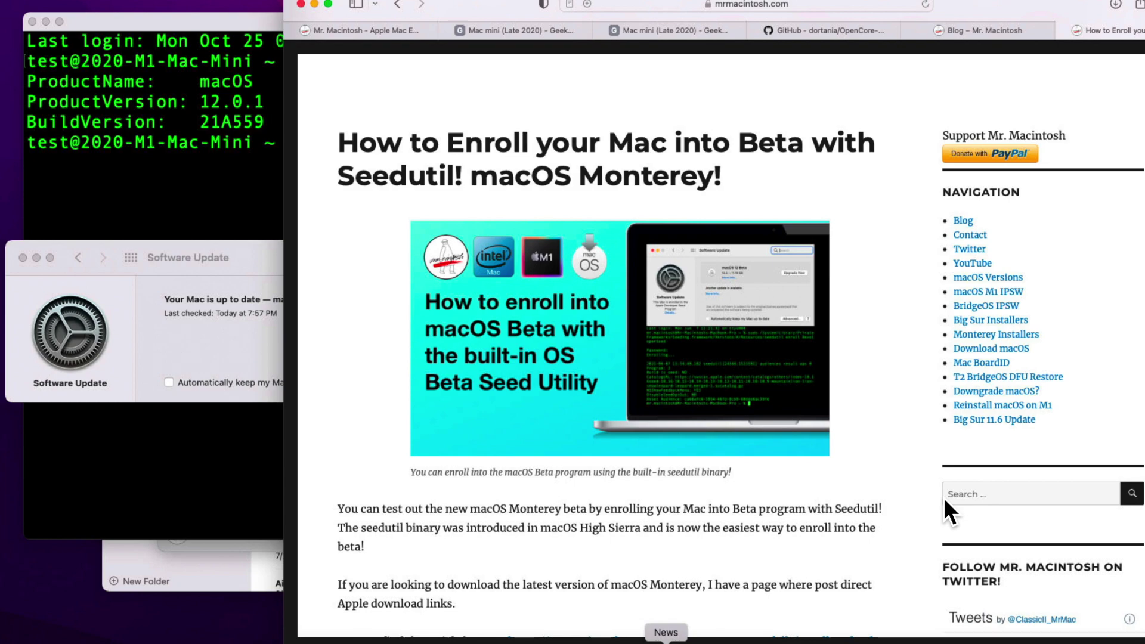
Step: Scroll the Seedutil article to the current-enrollment section and select the sudo seedutil current command
scroll(939, 492, "down", 1)
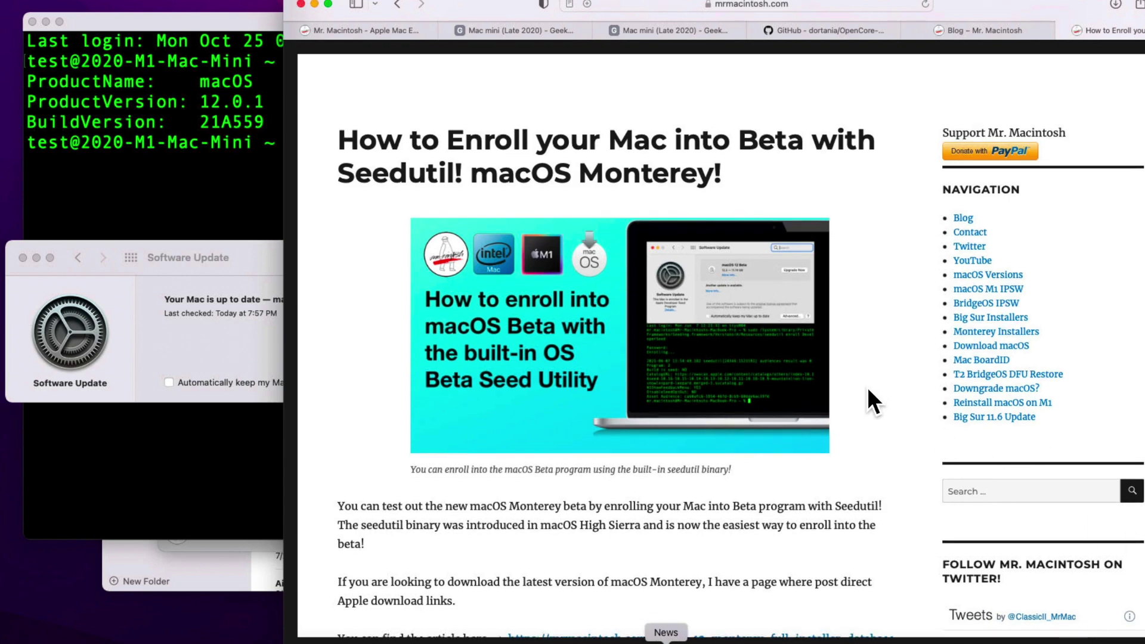
scroll(868, 388, "down", 15)
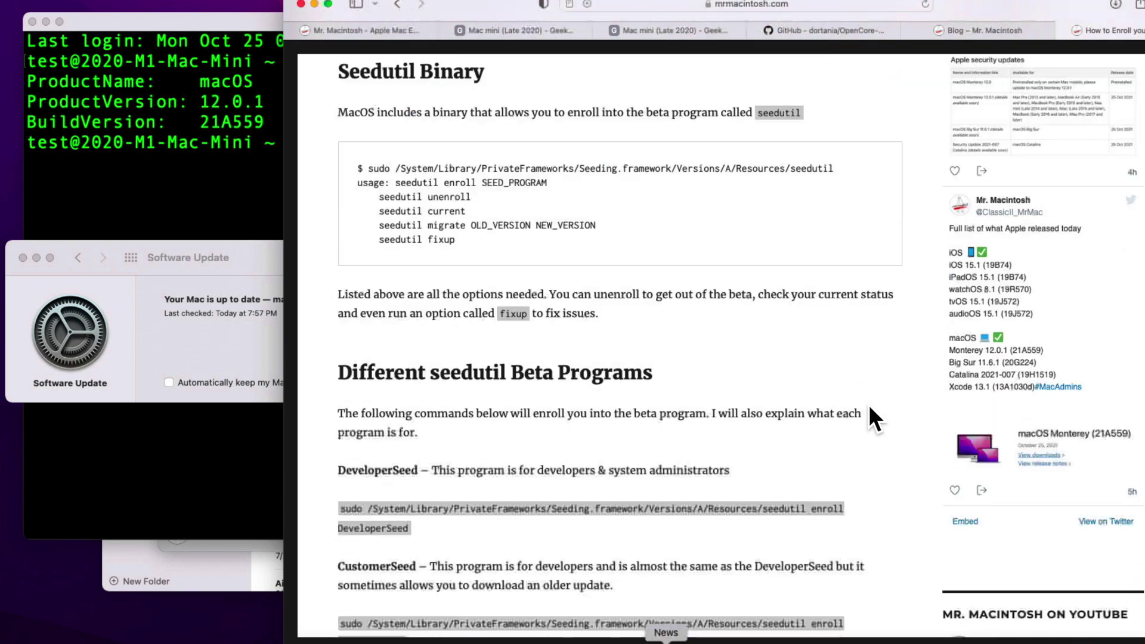
scroll(870, 407, "down", 10)
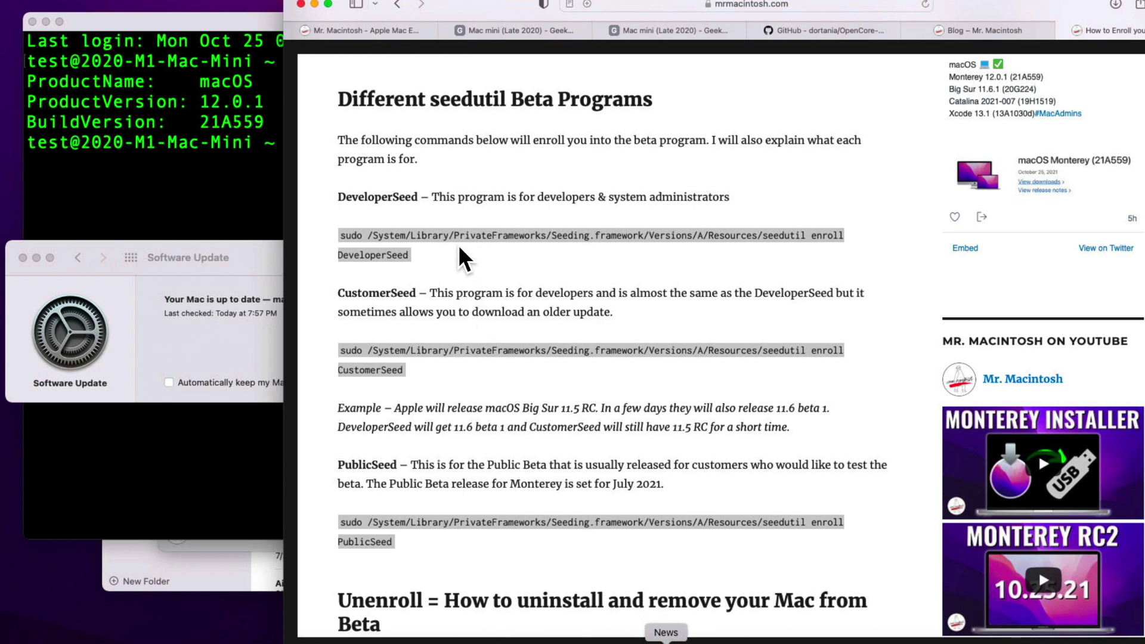
scroll(452, 292, "down", 1)
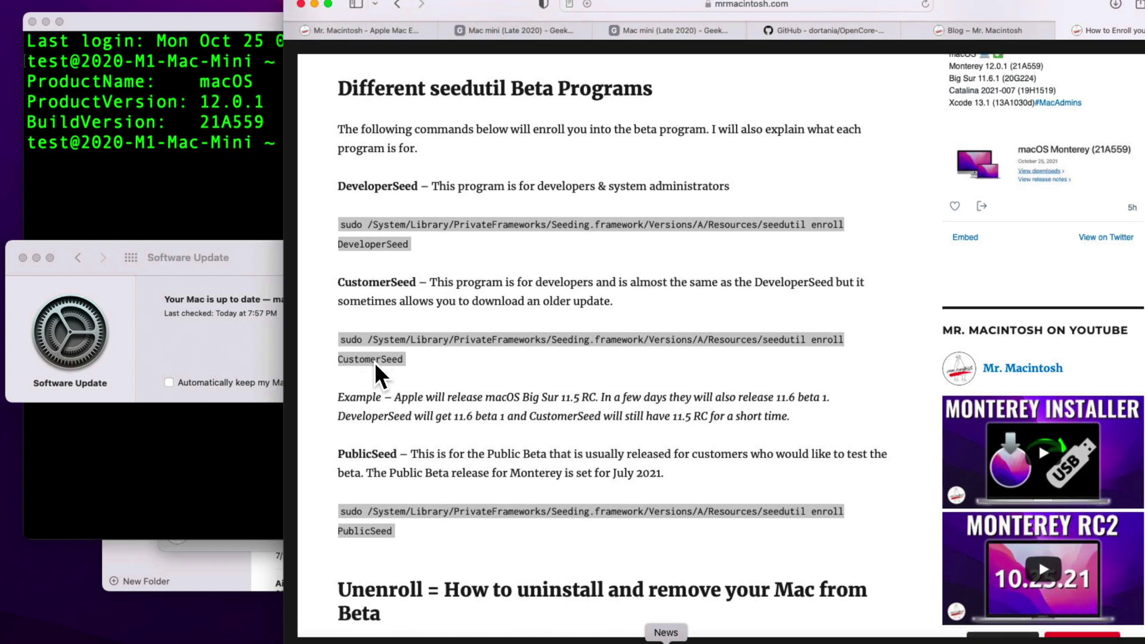
scroll(374, 363, "down", 8)
scroll(399, 381, "down", 3)
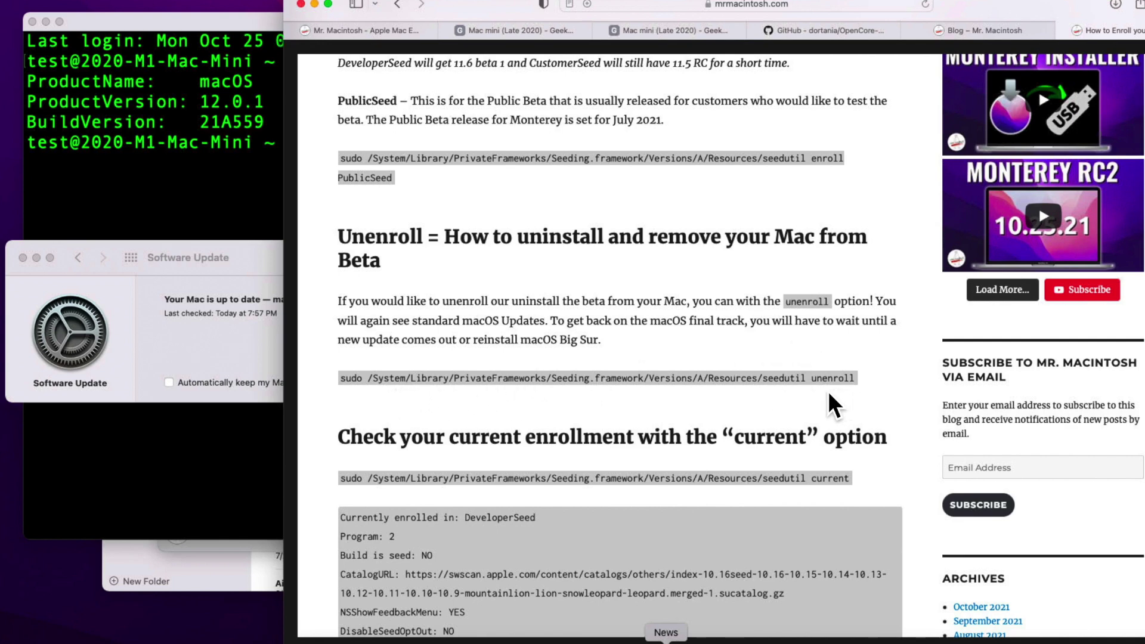
scroll(829, 393, "down", 5)
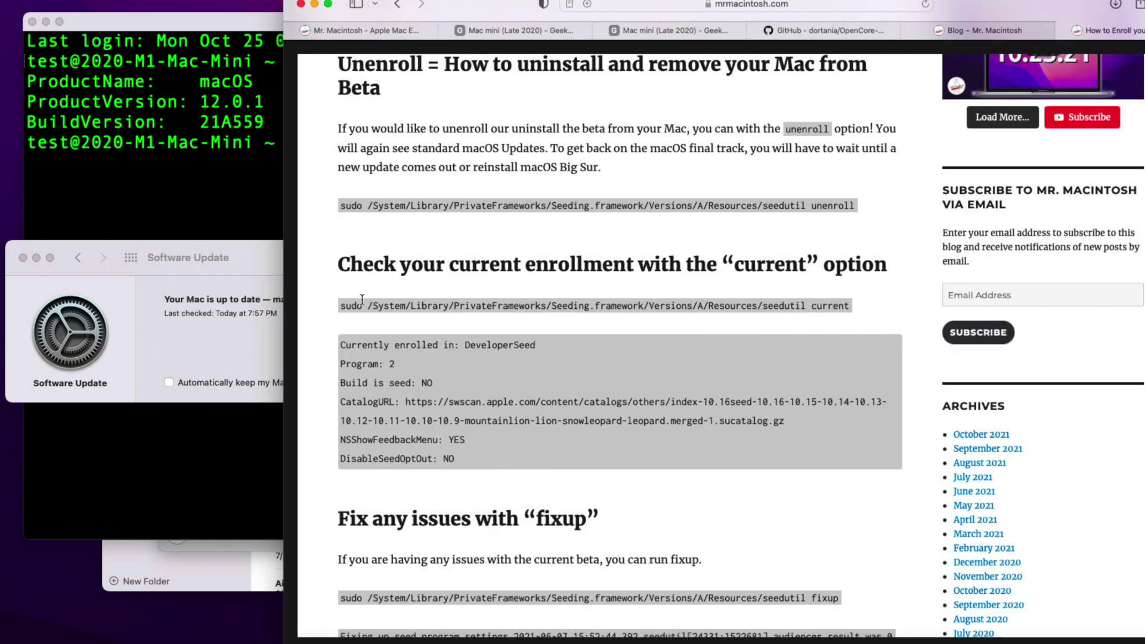
left_click_drag(341, 306, 852, 296)
key("cmd+c")
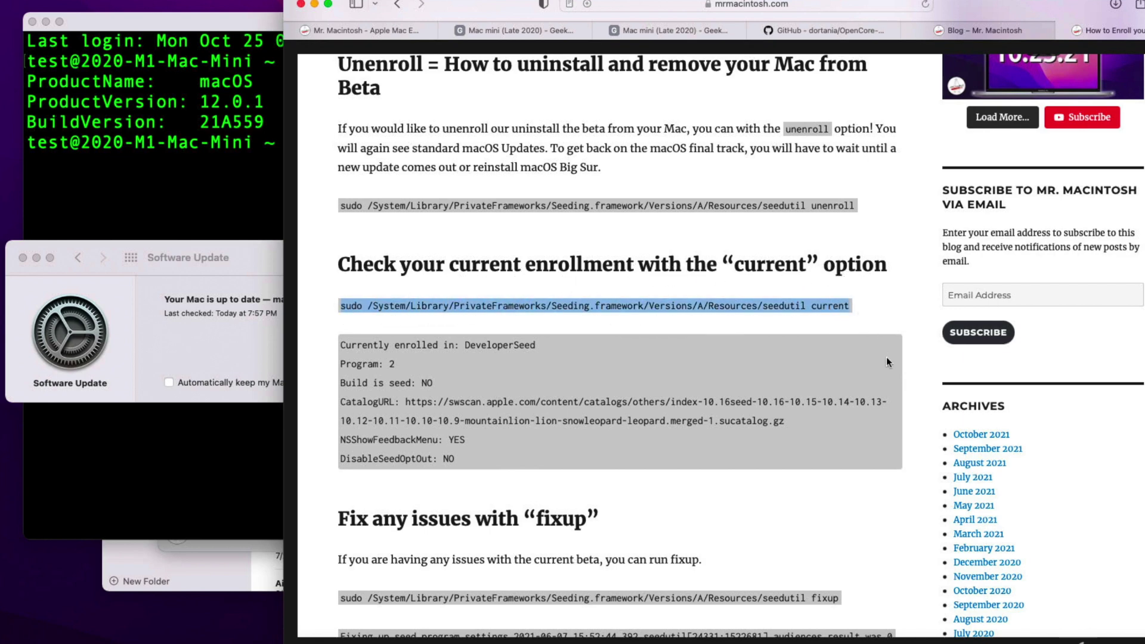
left_click(131, 156)
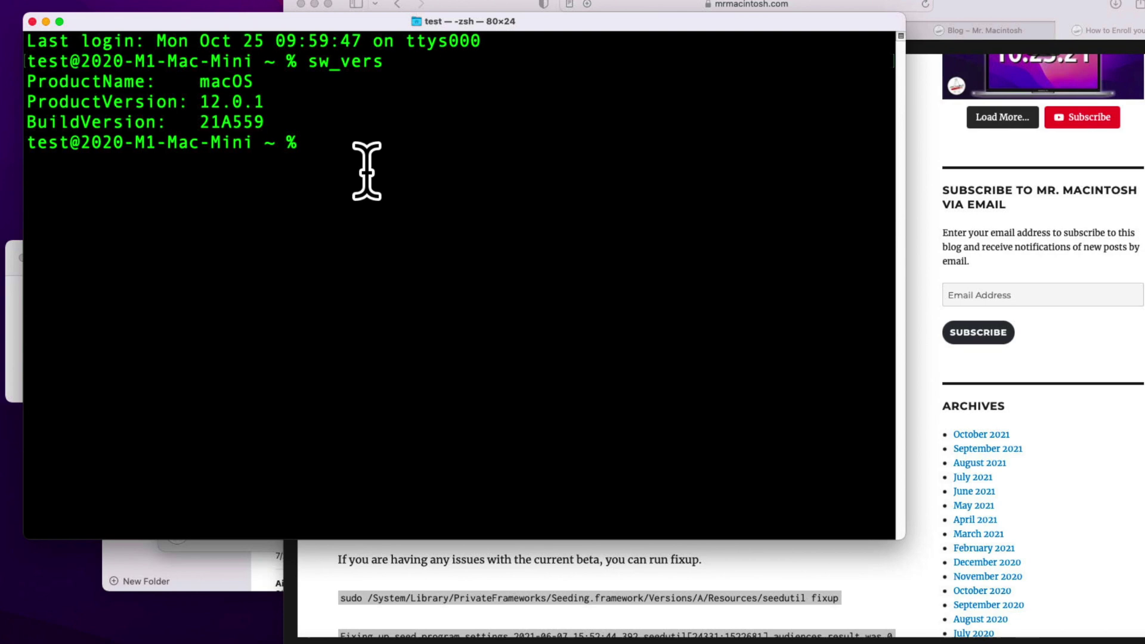
Step: Run sudo seedutil current in a cleared Terminal with the admin password, showing Is Enrolled: NO
key("cmd+v")
key("cmd+k")
key("cmd+v")
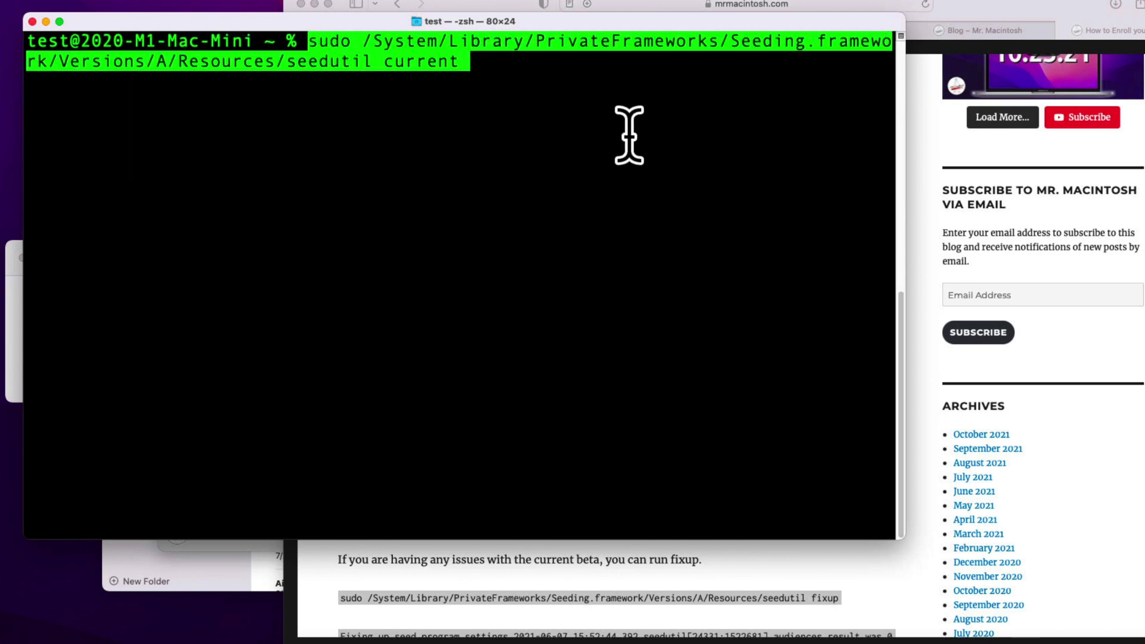
key("Return")
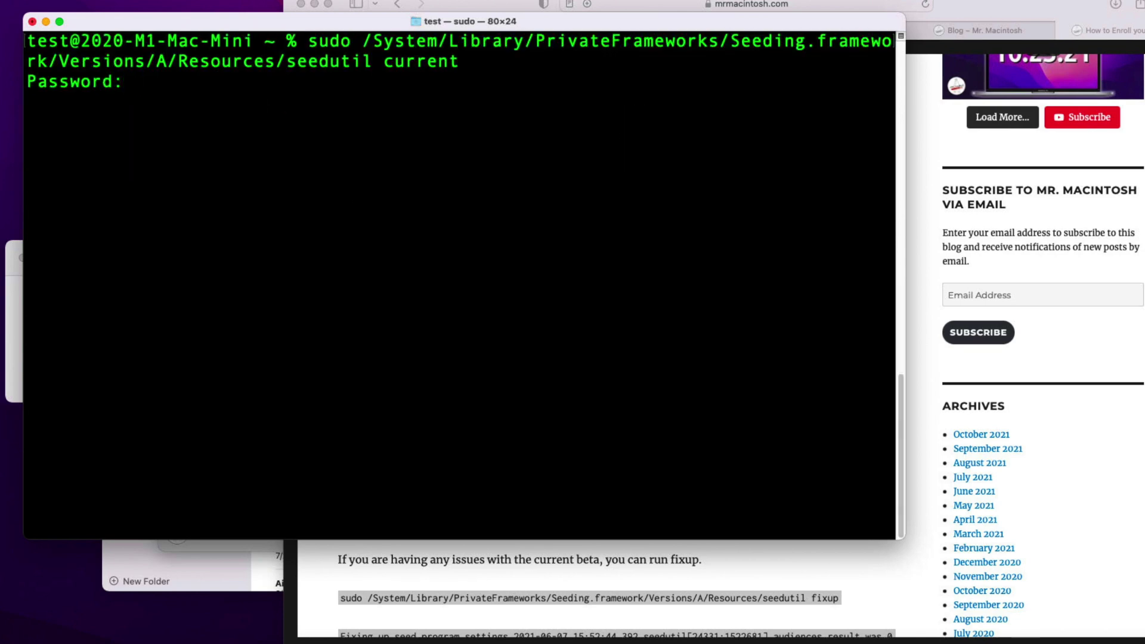
key("Return")
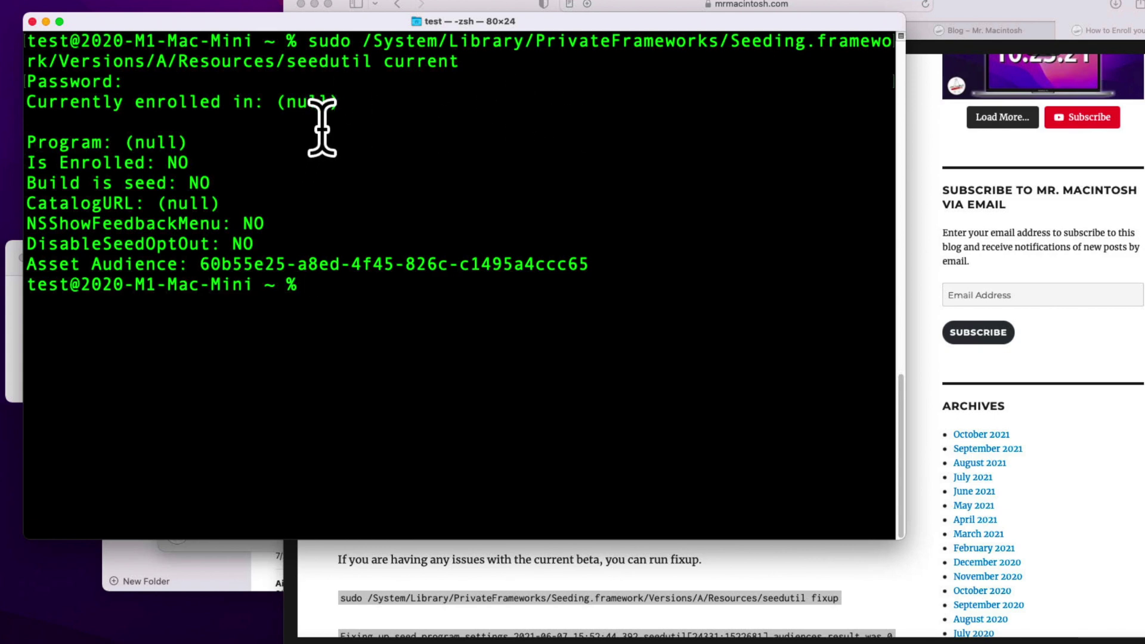
key("super+Tab")
Step: Select the word 'unenroll' at the end of the article's seedutil unenroll command
scroll(784, 277, "down", 5)
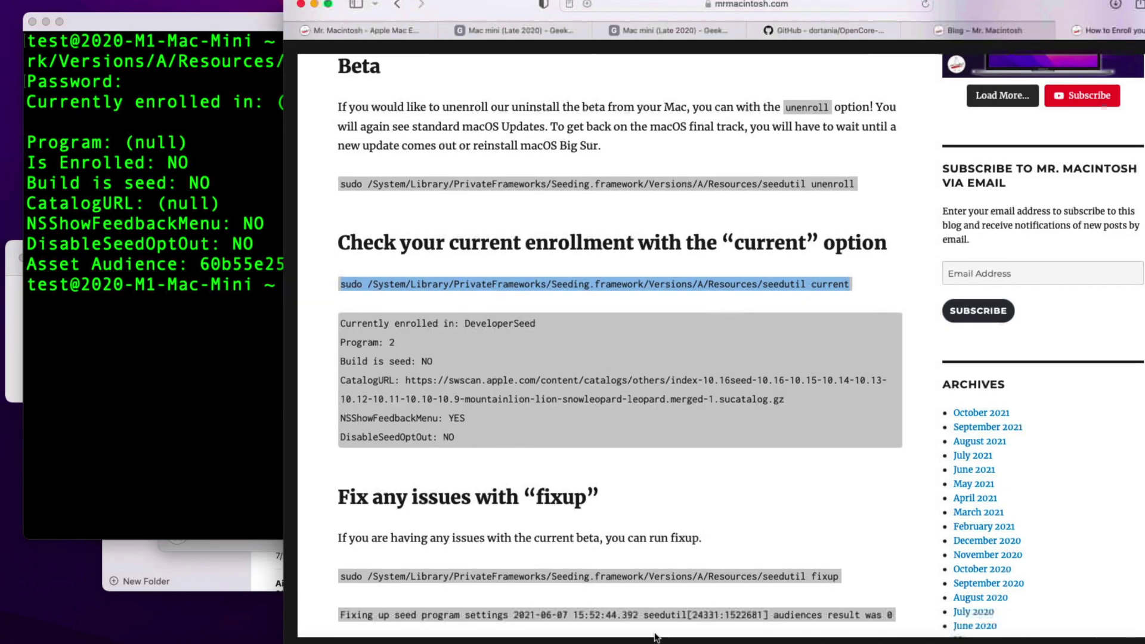
scroll(785, 278, "up", 3)
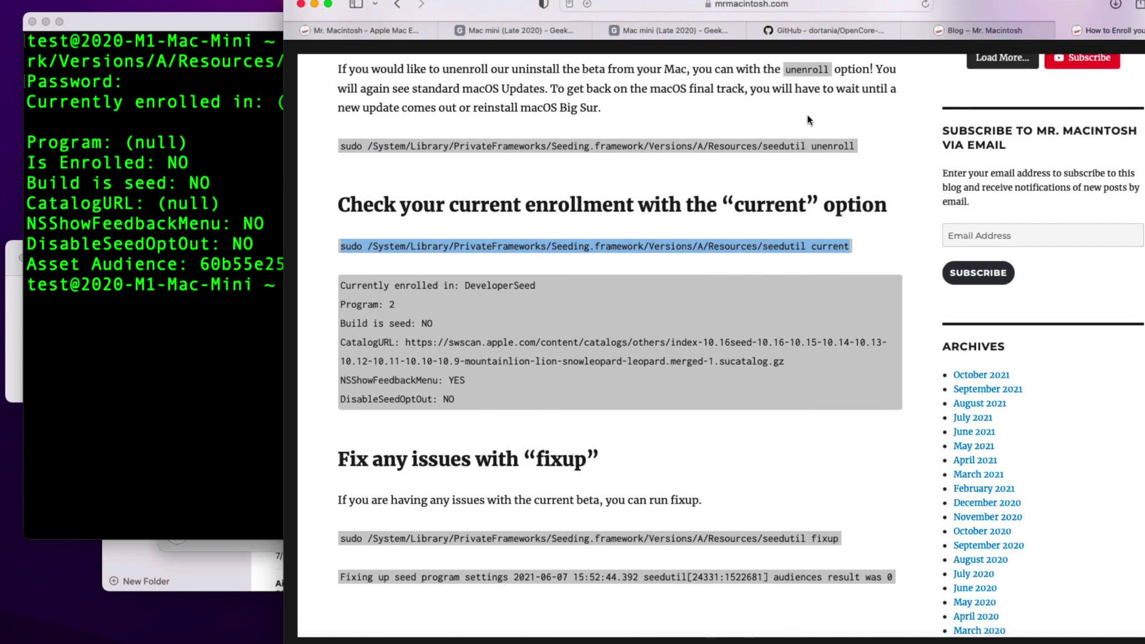
left_click_drag(857, 146, 810, 146)
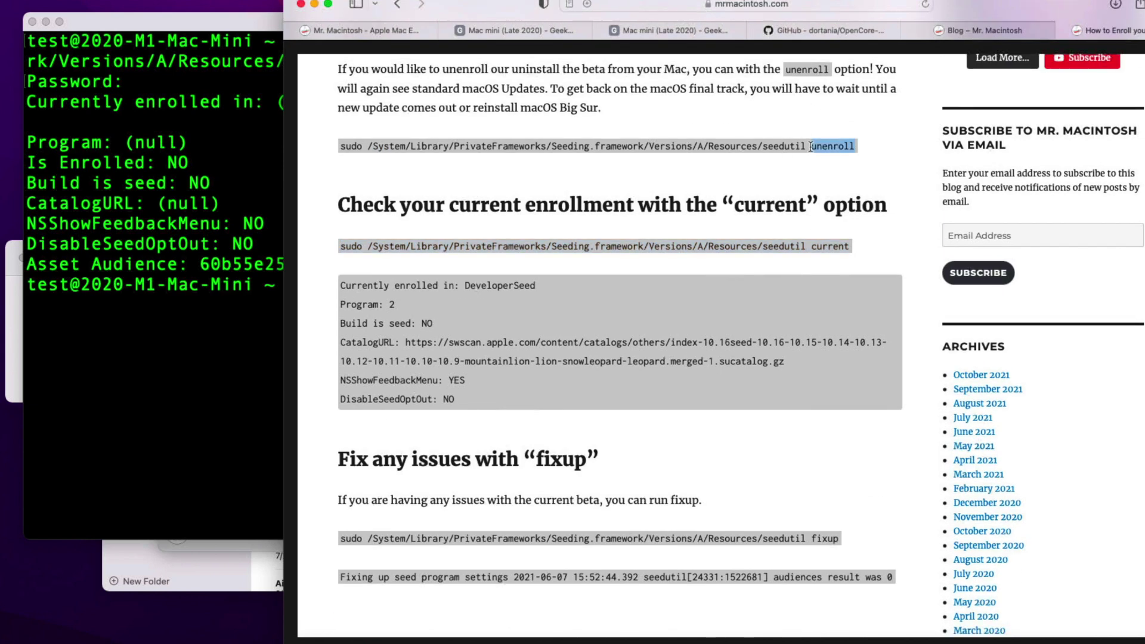
scroll(690, 375, "down", 1)
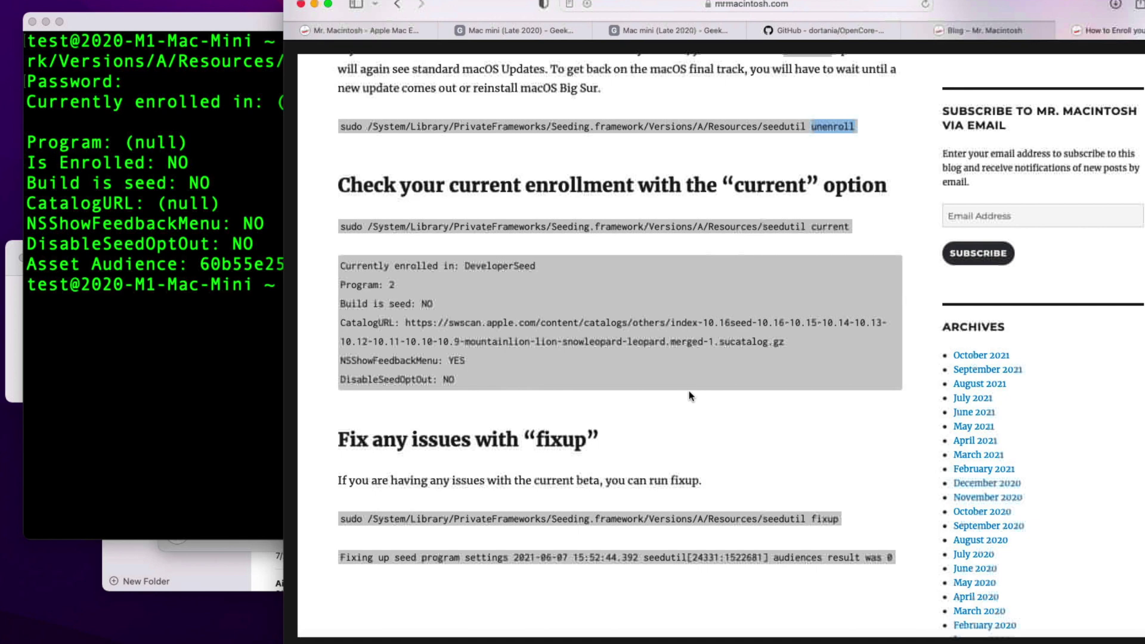